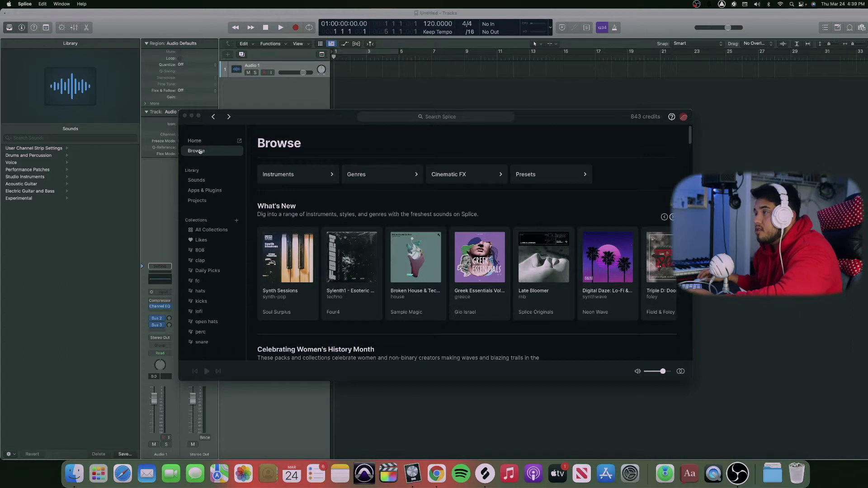
- Look over the Home, Apps & Plugins and Projects sections and return to the library's Sounds list
{"action": "left_click", "coordinate": [195, 141]}
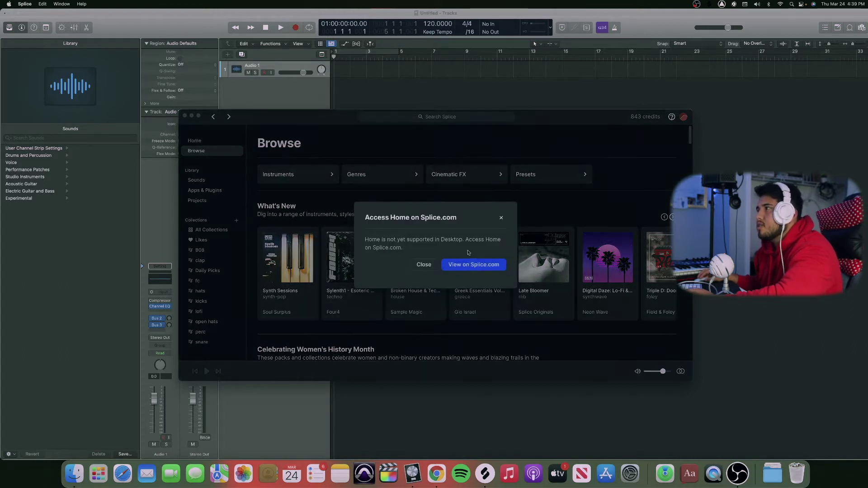
{"action": "left_click", "coordinate": [500, 218]}
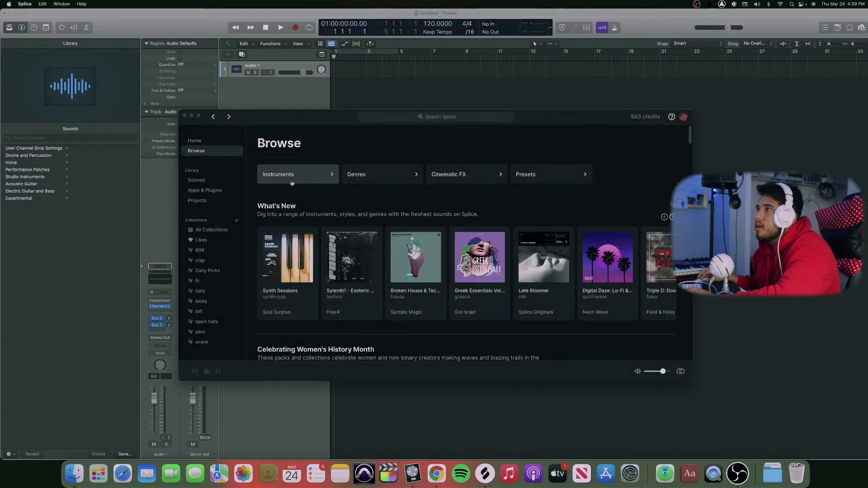
{"action": "left_click", "coordinate": [197, 181]}
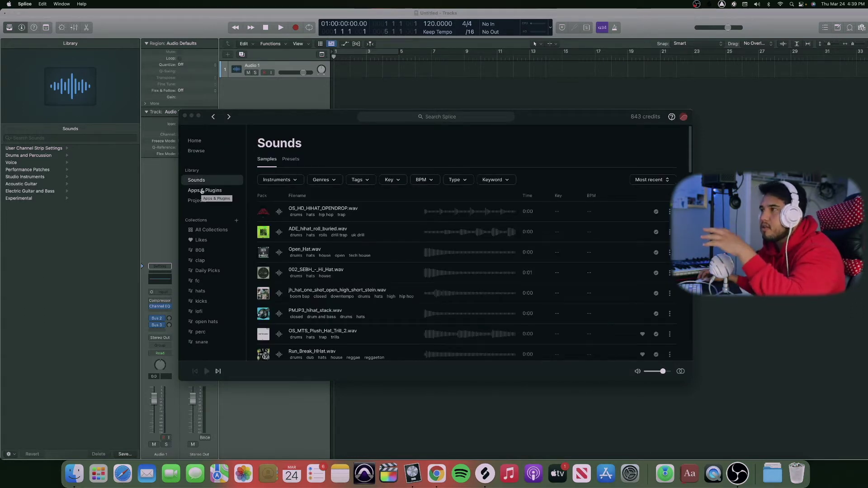
{"action": "left_click", "coordinate": [202, 191]}
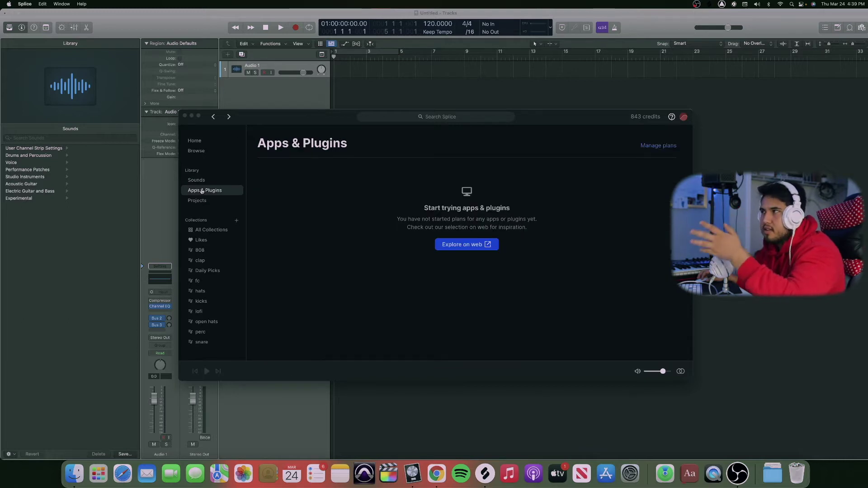
{"action": "left_click", "coordinate": [203, 202]}
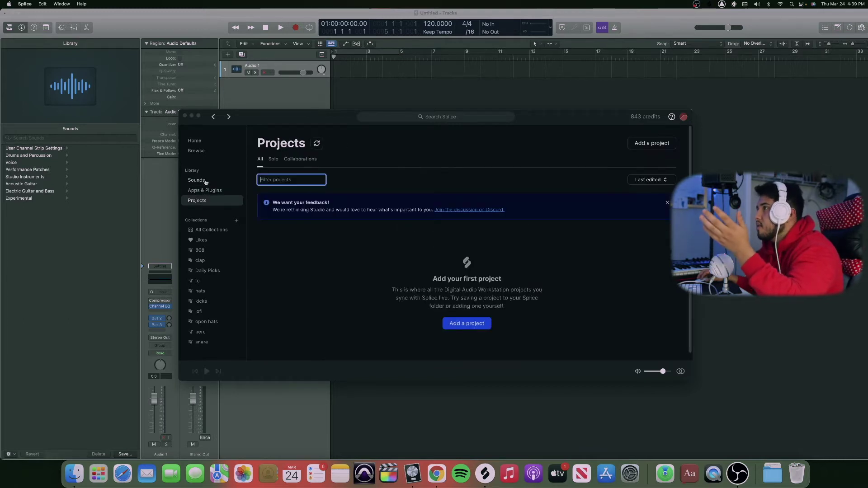
{"action": "left_click", "coordinate": [206, 180]}
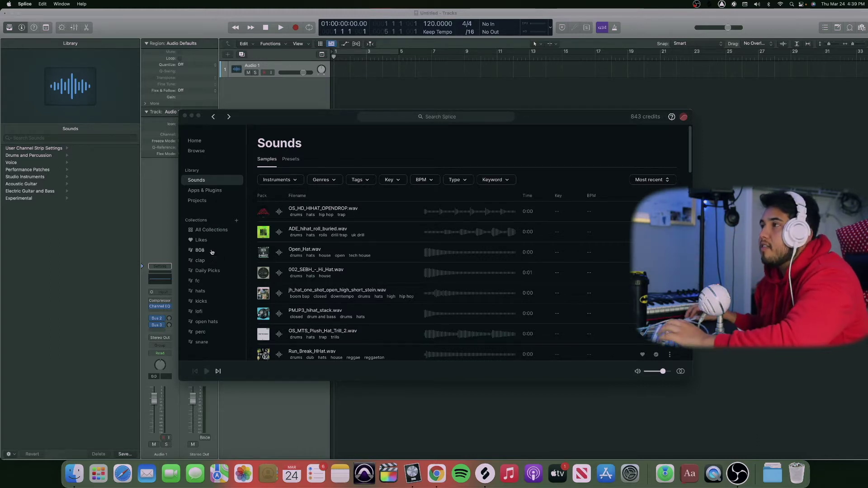
- Review the 808, clap, kicks, lofi and open hats collections, previewing OS_FRNB_Kick_Tail.wav and sw3_crash_lewd.wav
{"action": "left_click", "coordinate": [211, 252]}
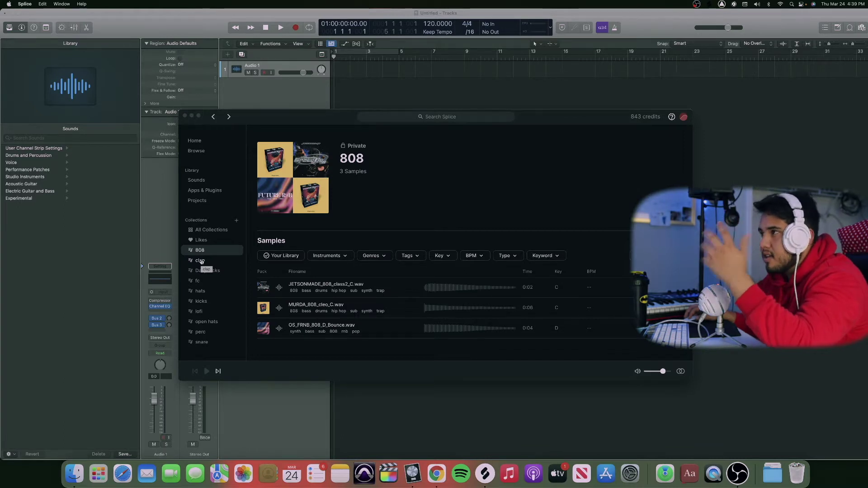
{"action": "left_click", "coordinate": [202, 261]}
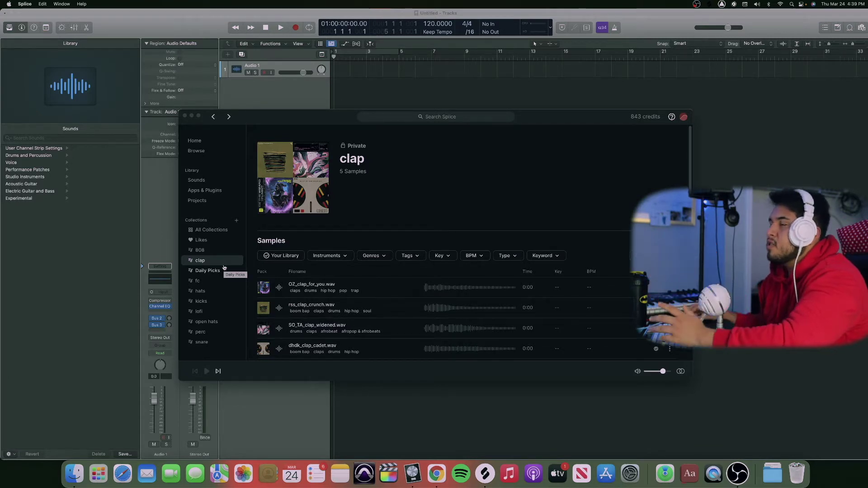
{"action": "left_click", "coordinate": [215, 304]}
{"action": "scroll", "coordinate": [309, 289], "scroll_direction": "down", "scroll_amount": 1}
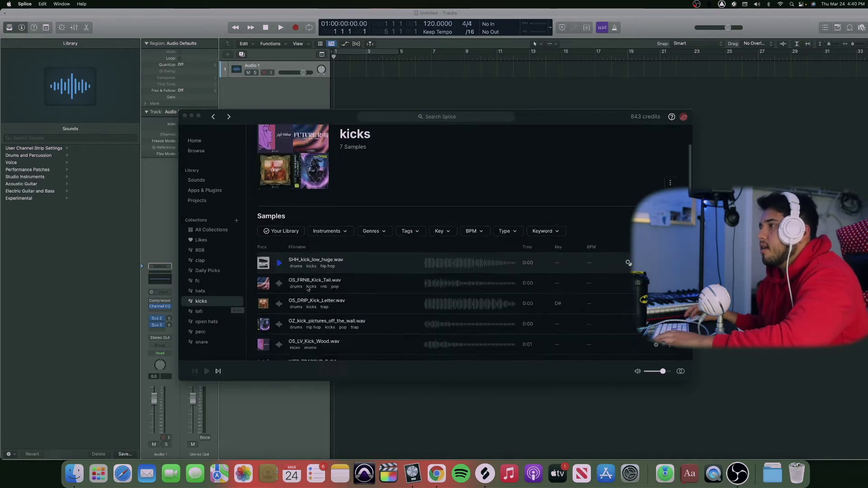
{"action": "scroll", "coordinate": [309, 289], "scroll_direction": "down", "scroll_amount": 2}
{"action": "left_click", "coordinate": [280, 233]}
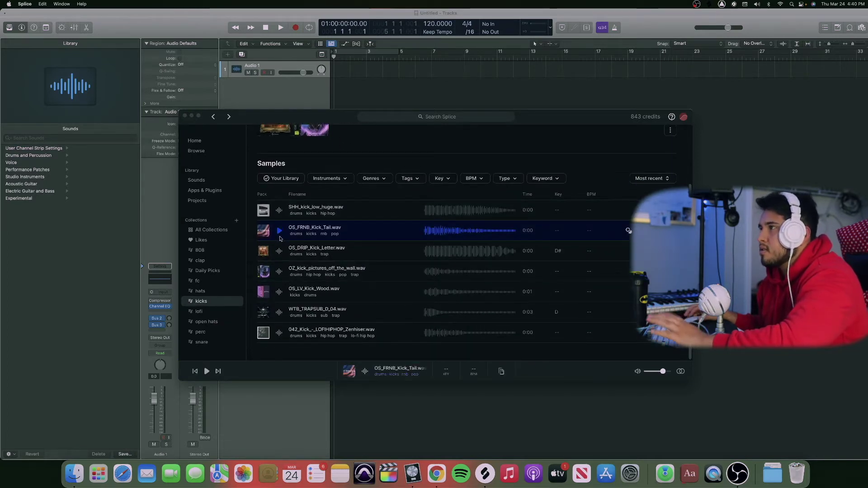
{"action": "left_click", "coordinate": [228, 310]}
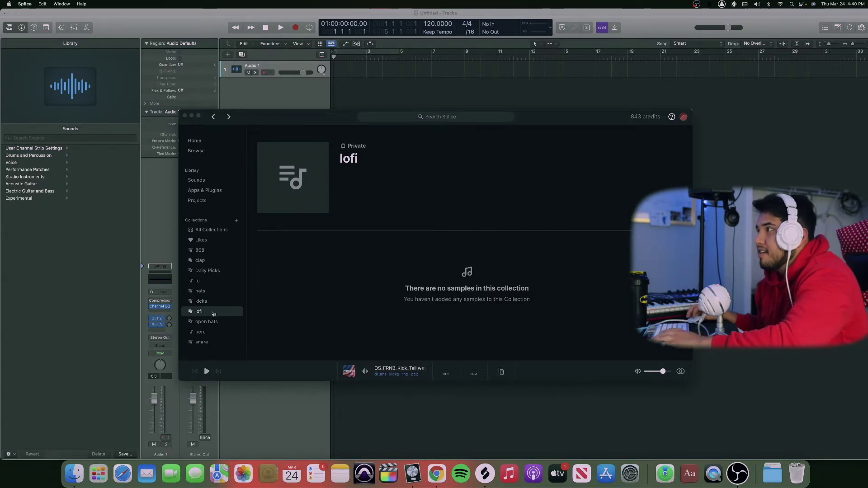
{"action": "left_click", "coordinate": [214, 324]}
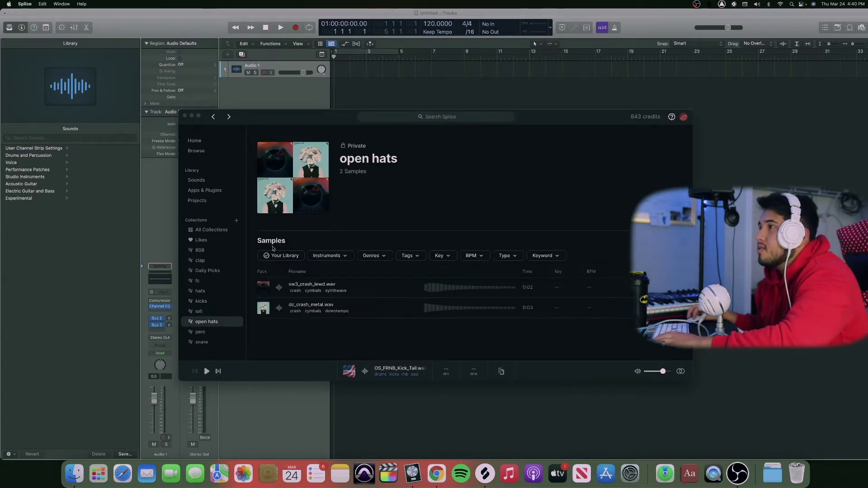
{"action": "left_click", "coordinate": [279, 288]}
- Examine the genre and theme rows of sample packs on the Browse page
{"action": "left_click", "coordinate": [213, 151]}
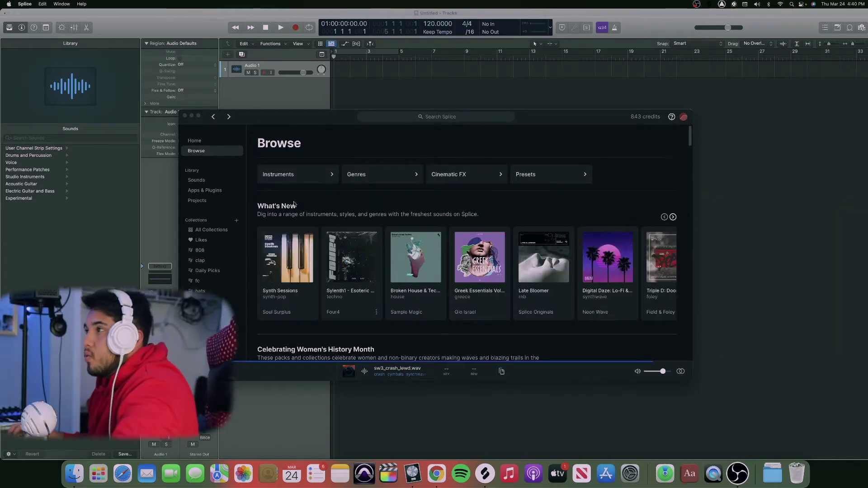
{"action": "scroll", "coordinate": [355, 231], "scroll_direction": "down", "scroll_amount": 5}
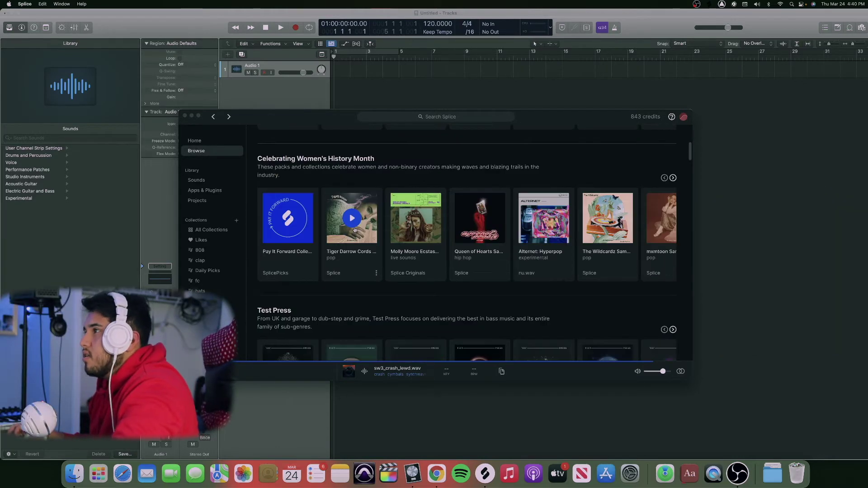
{"action": "scroll", "coordinate": [354, 230], "scroll_direction": "down", "scroll_amount": 10}
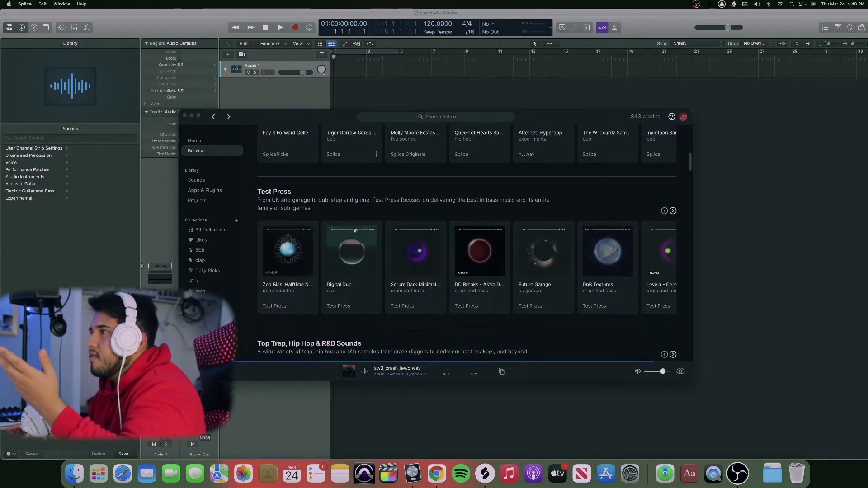
{"action": "scroll", "coordinate": [355, 229], "scroll_direction": "down", "scroll_amount": 10}
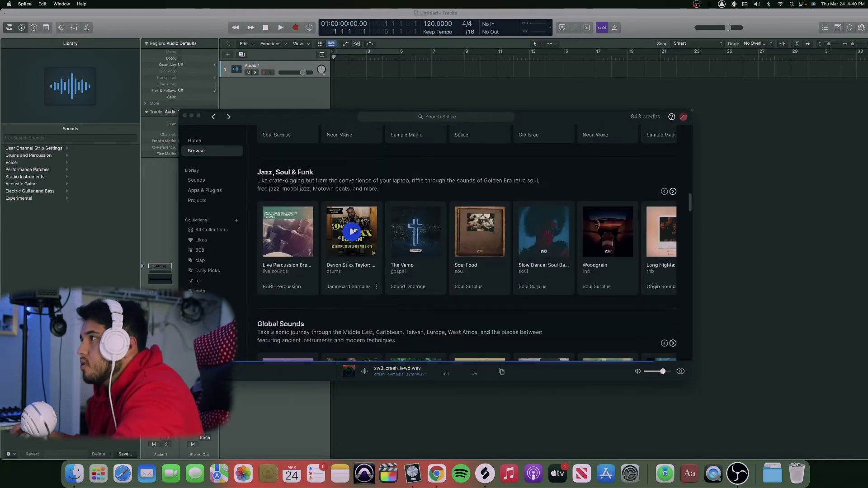
{"action": "scroll", "coordinate": [355, 230], "scroll_direction": "down", "scroll_amount": 2}
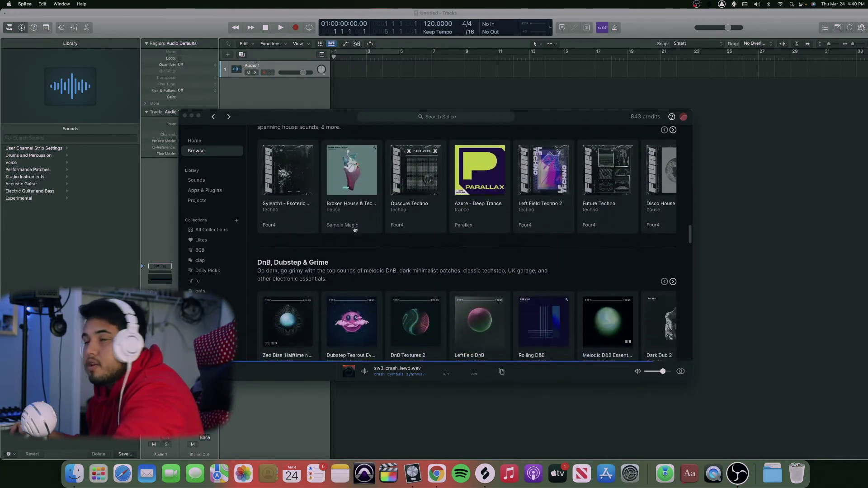
{"action": "scroll", "coordinate": [355, 229], "scroll_direction": "up", "scroll_amount": 20}
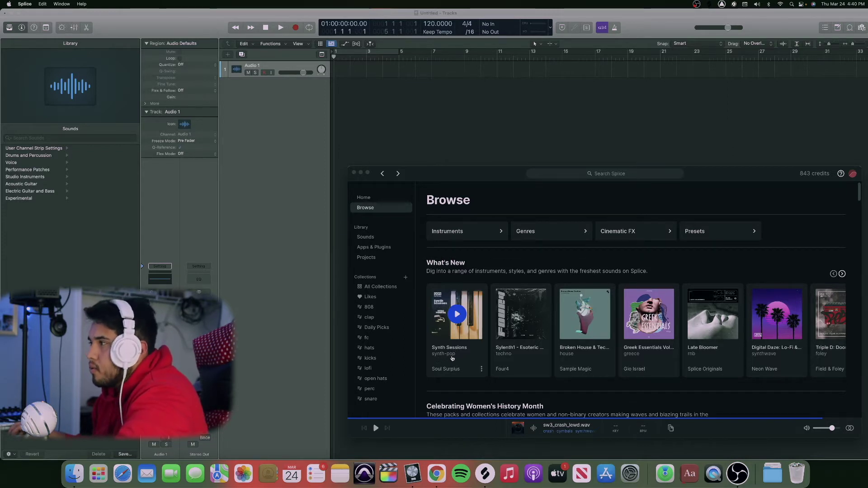
- Open the Tropic Rhythms: Reggaeton sample pack from the What's New row of the Browse page
{"action": "scroll", "coordinate": [452, 358], "scroll_direction": "right", "scroll_amount": 3}
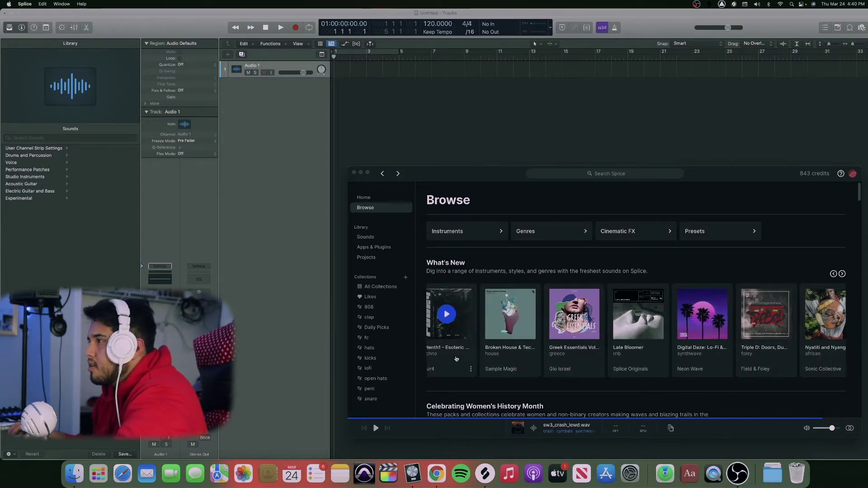
{"action": "scroll", "coordinate": [456, 359], "scroll_direction": "right", "scroll_amount": 10}
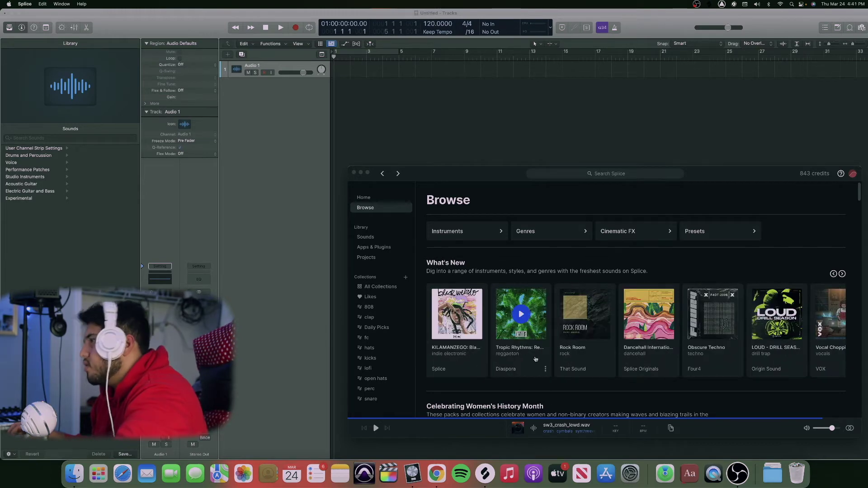
{"action": "left_click", "coordinate": [535, 357]}
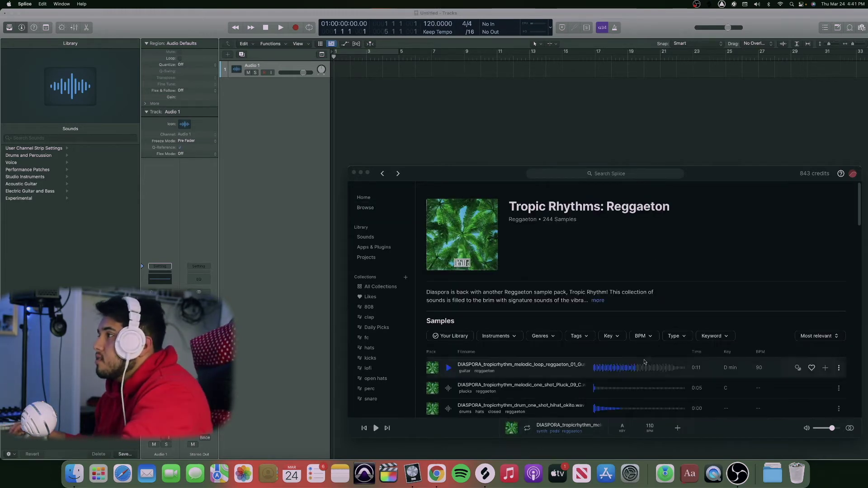
- Preview the okito hi-hat one-shot and the first reggaeton guitar loop in the pack's sample list
{"action": "scroll", "coordinate": [645, 361], "scroll_direction": "down", "scroll_amount": 5}
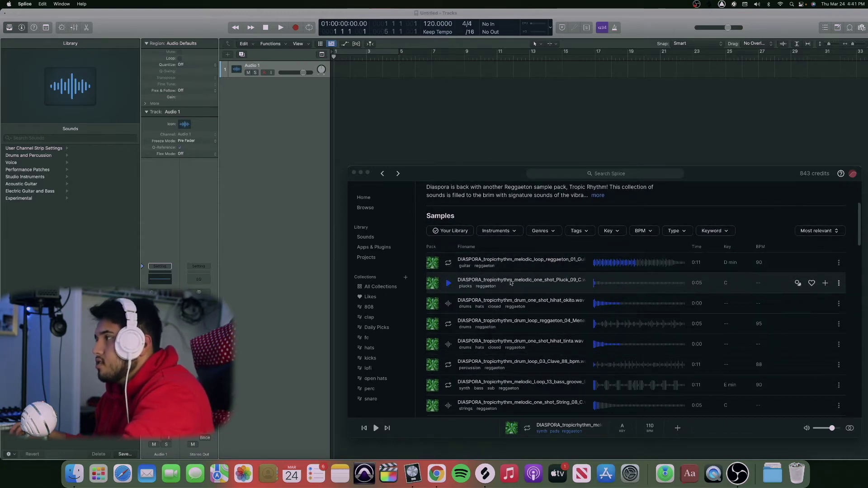
{"action": "scroll", "coordinate": [565, 273], "scroll_direction": "down", "scroll_amount": 1}
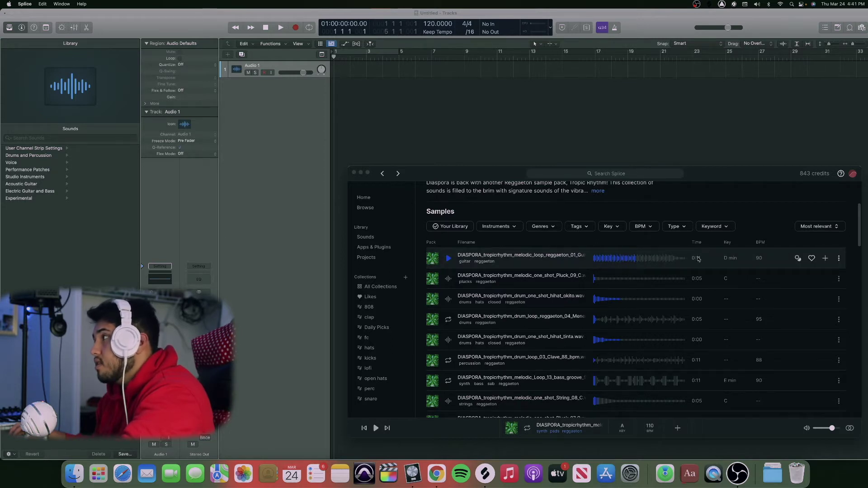
{"action": "left_click", "coordinate": [450, 299]}
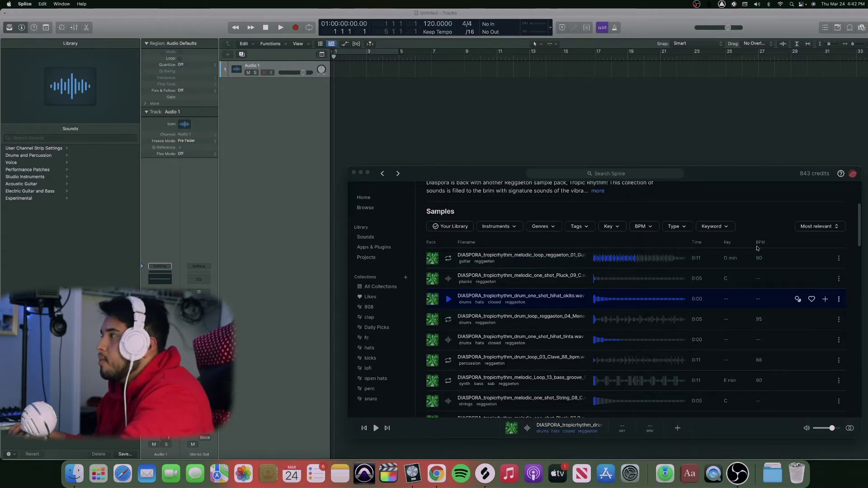
{"action": "left_click", "coordinate": [447, 259]}
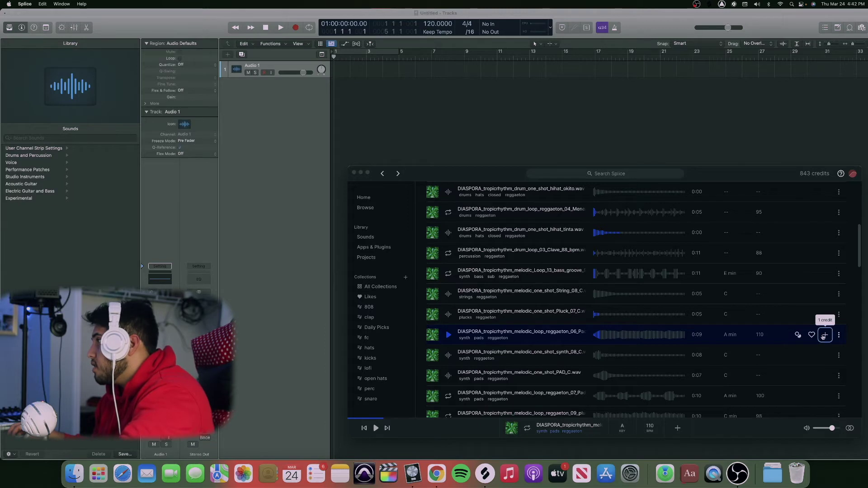
- Add the 110 BPM A minor pad loop melodic_loop_reggaeton_06 to the library and place it at bar 1 of the Logic Pro arrangement
{"action": "left_click", "coordinate": [825, 336]}
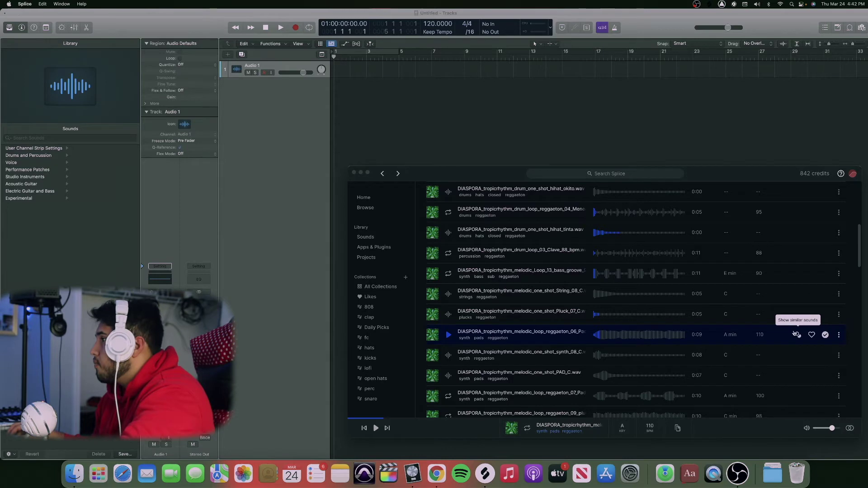
{"action": "left_click", "coordinate": [73, 473]}
{"action": "left_click", "coordinate": [368, 197]}
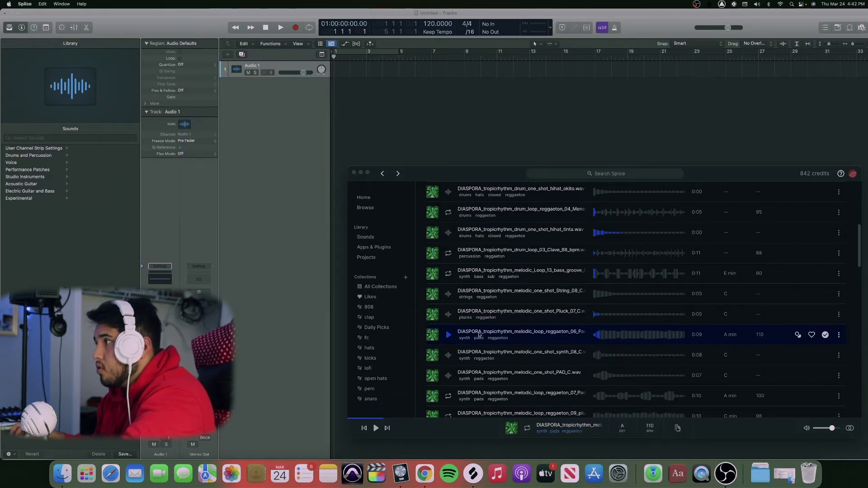
{"action": "left_click_drag", "start_coordinate": [479, 334], "coordinate": [336, 80]}
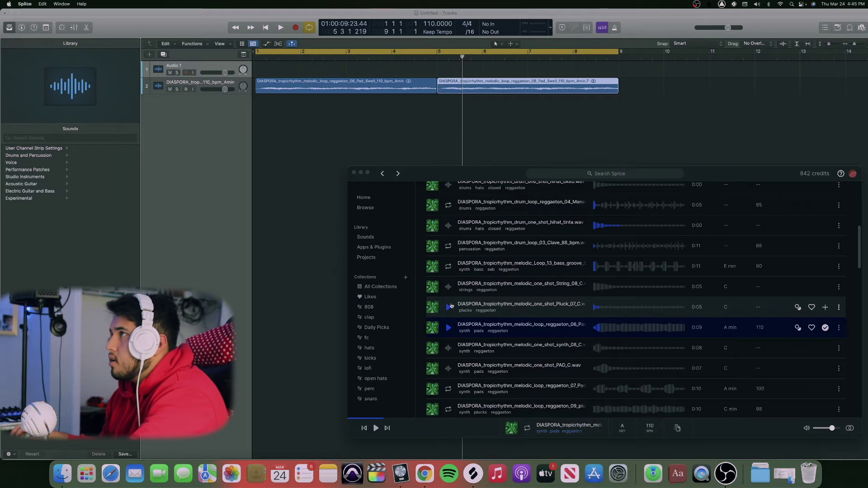
- Add the percs_mientras percussion one-shot to the library and place it below the pad loop as a Drum Machine Designer track
{"action": "left_click", "coordinate": [330, 289]}
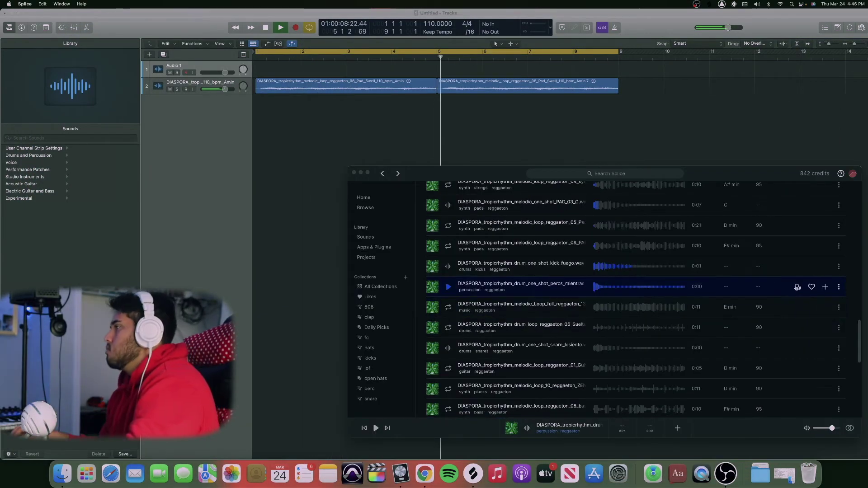
{"action": "left_click", "coordinate": [824, 288]}
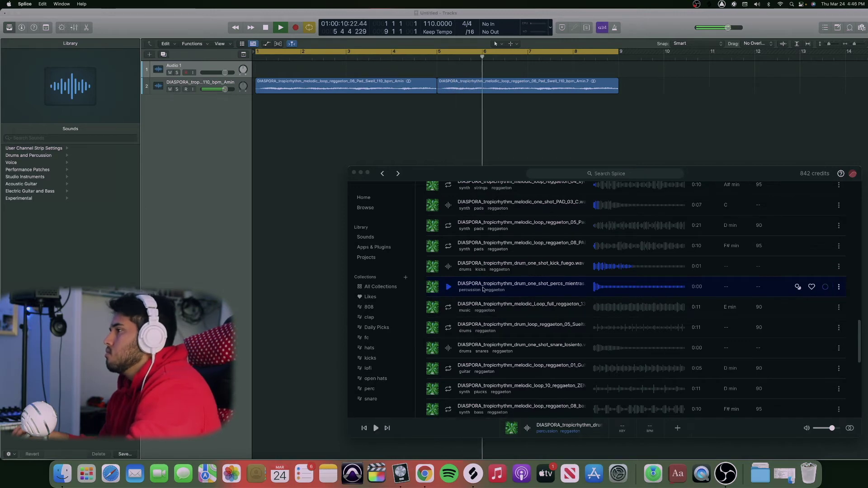
{"action": "left_click_drag", "start_coordinate": [496, 289], "coordinate": [210, 98]}
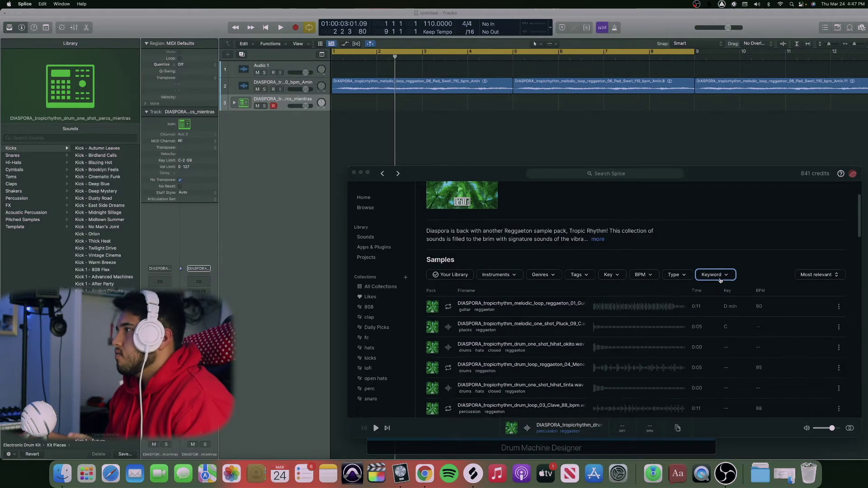
- Filter the pack's samples by the keyword "kick" and preview the kick_fuego one-shot
{"action": "left_click", "coordinate": [719, 276]}
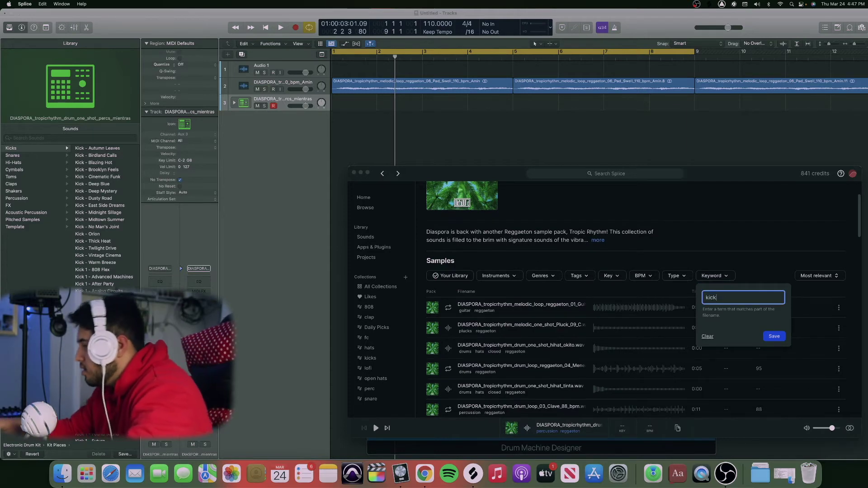
{"action": "type", "text": "kick"}
{"action": "key", "text": "Return"}
{"action": "scroll", "coordinate": [726, 303], "scroll_direction": "up", "scroll_amount": 2}
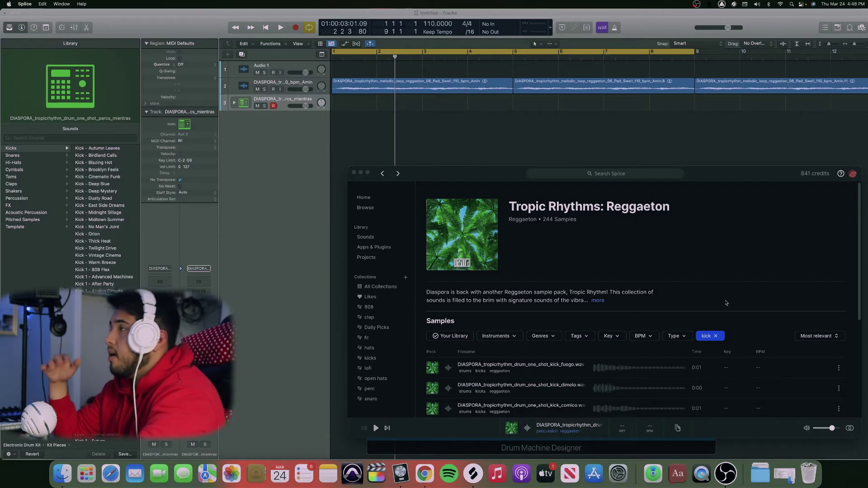
{"action": "scroll", "coordinate": [725, 303], "scroll_direction": "down", "scroll_amount": 2}
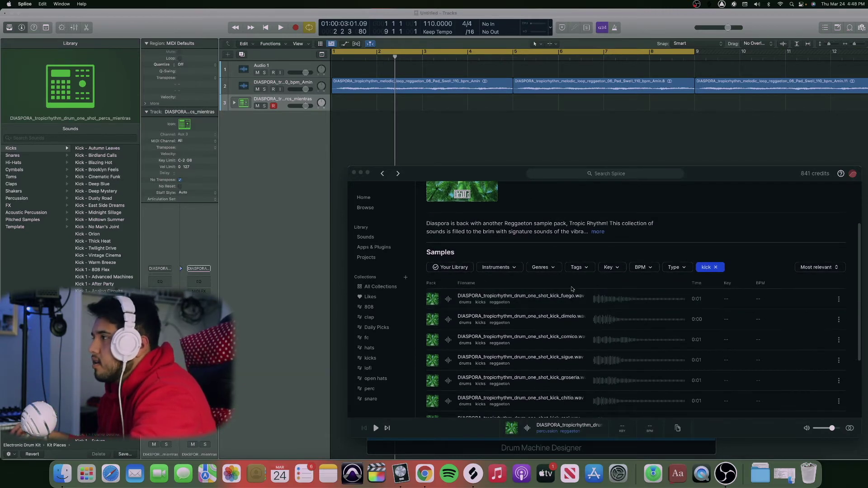
{"action": "left_click", "coordinate": [450, 301]}
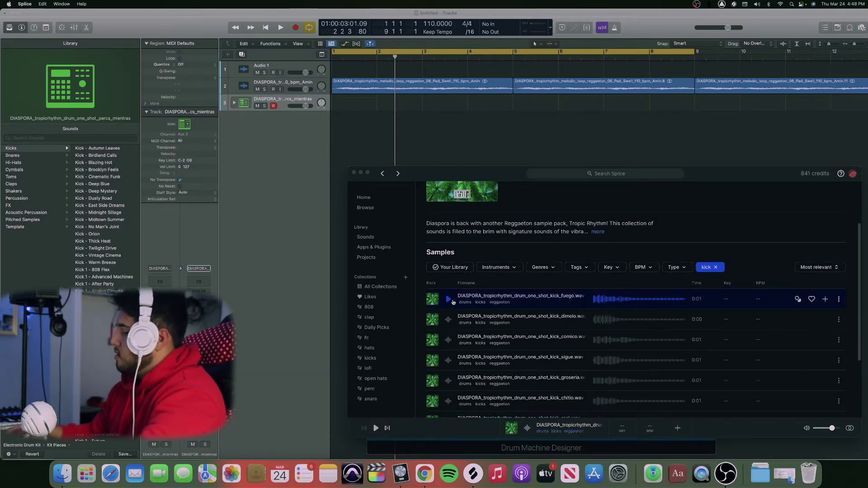
- Preview the next kick one-shot, and add the hihat_siempre one-shot to the library and place it below the percussion track in Logic Pro
{"action": "key", "text": "Down"}
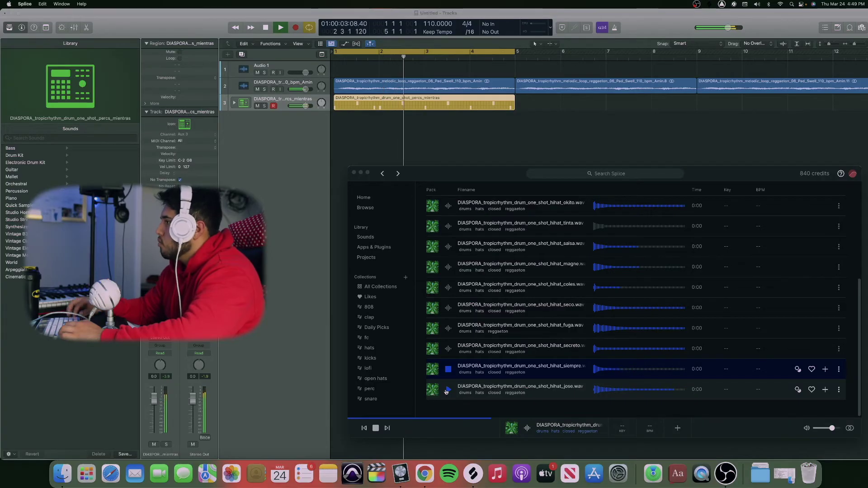
{"action": "left_click", "coordinate": [821, 370]}
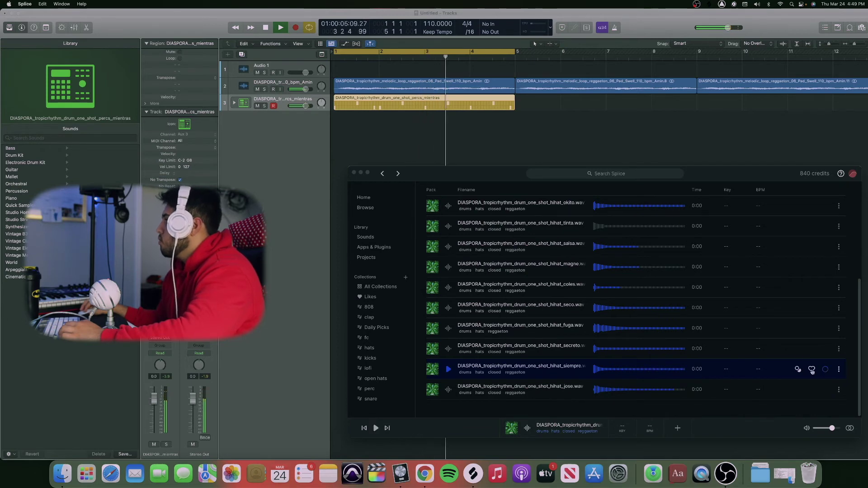
{"action": "left_click_drag", "start_coordinate": [490, 374], "coordinate": [343, 149]}
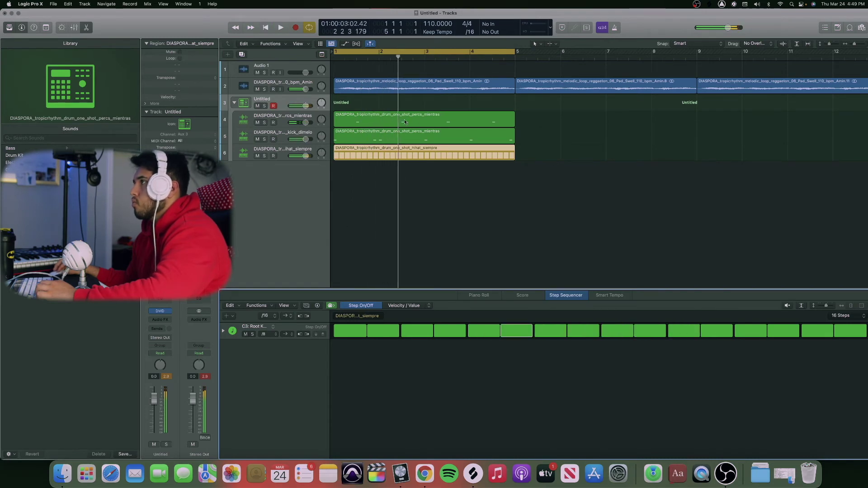
- Add extra root-key hits to the percs_mientras region with the Pencil Tool, late in bars 1 and 3 and early in bar 4
{"action": "left_click", "coordinate": [419, 125]}
{"action": "key", "text": "t"}
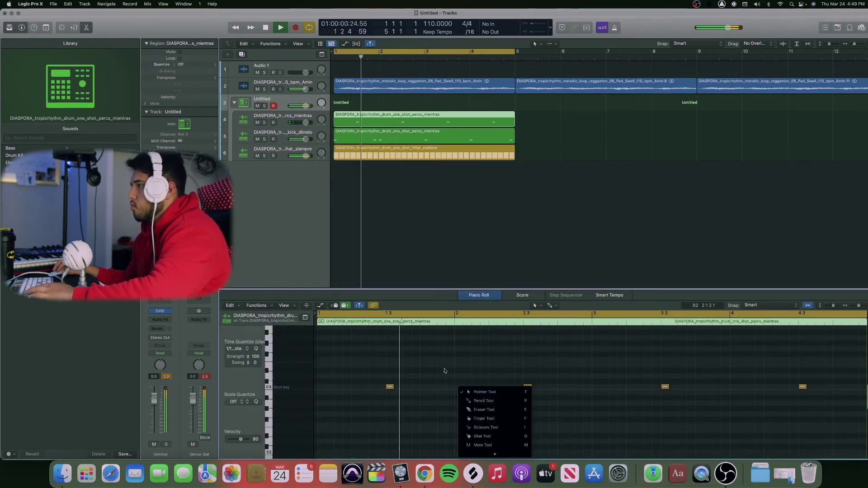
{"action": "key", "text": "p"}
{"action": "key", "text": "space"}
{"action": "key", "text": "space"}
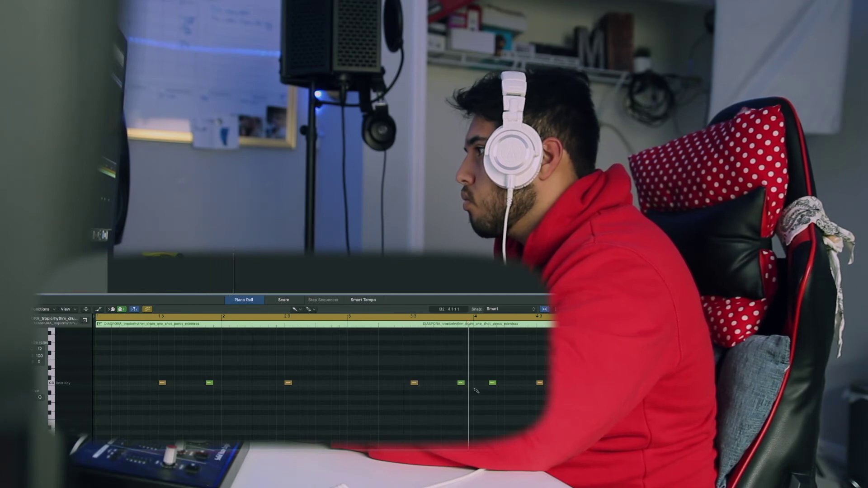
{"action": "key", "text": "t"}
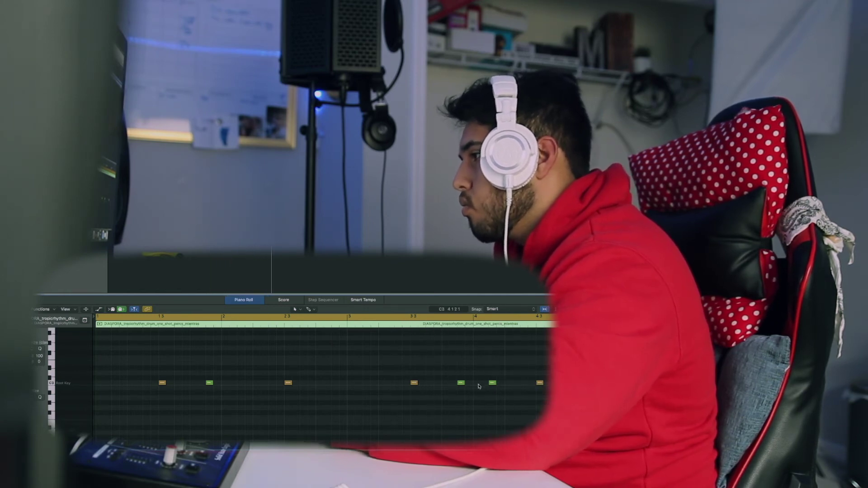